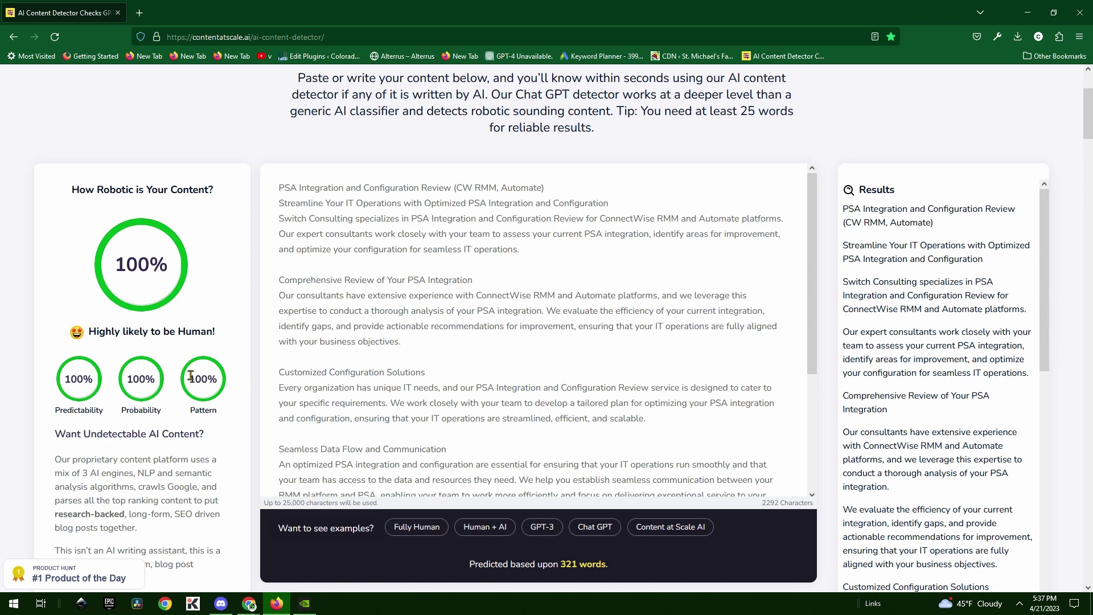
Step: Scroll through the detector's text and Results panel to review the 100% human score on 321 words
scroll(625, 313, down, 3)
scroll(938, 331, down, 10)
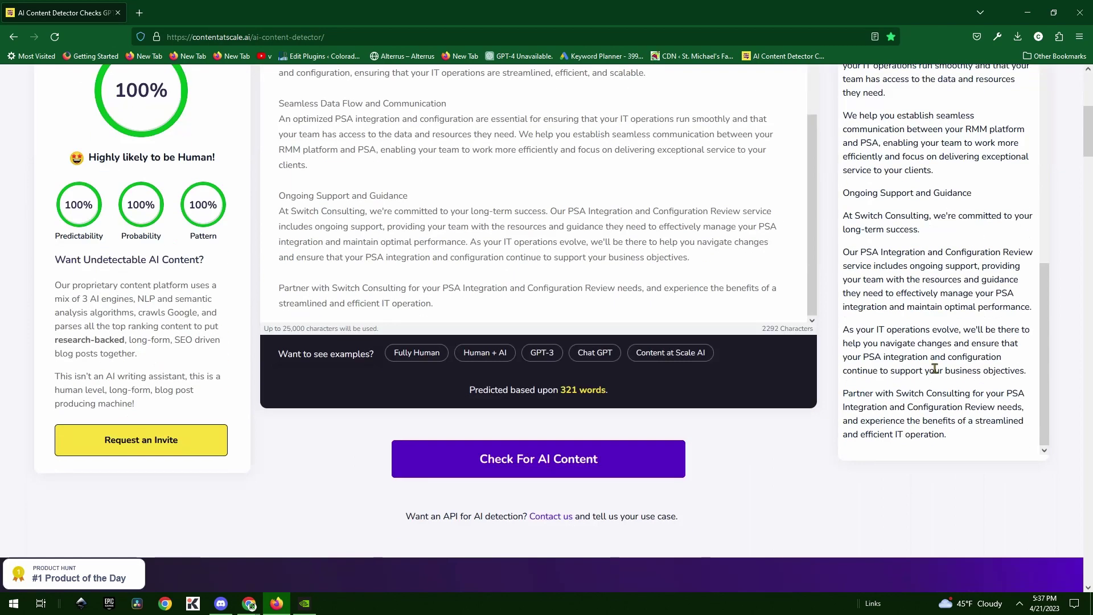
scroll(934, 369, up, 10)
scroll(620, 396, up, 10)
scroll(205, 181, down, 2)
Step: Show the page's Yoast readability results: 23.5% passive-voice sentences and 58.8% over 20 words
click(1026, 11)
scroll(494, 308, down, 5)
scroll(507, 310, down, 2)
click(140, 160)
click(187, 163)
scroll(273, 205, down, 1)
scroll(364, 324, up, 6)
scroll(428, 348, up, 5)
scroll(427, 336, down, 9)
key(alt+Tab)
Step: Open Yoast's passive voice article in a new tab and read through it
scroll(658, 310, up, 6)
Step: Highlight the passive voice tip in ChatGPT's response
scroll(722, 316, down, 1)
drag(621, 276, 815, 306)
key(alt+Tab)
right_click(155, 304)
click(185, 311)
click(287, 7)
scroll(947, 246, down, 20)
scroll(947, 246, down, 20)
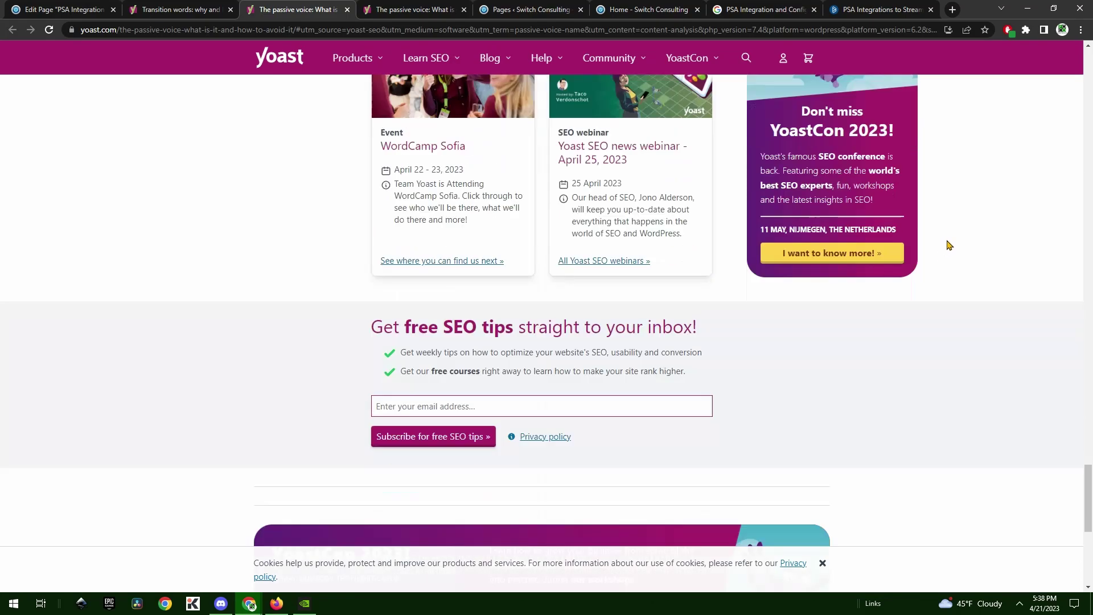
scroll(948, 248, down, 5)
scroll(946, 262, up, 20)
scroll(948, 244, up, 10)
Step: Return to the readability results and highlight the 25% sentence length limit
click(200, 5)
click(96, 9)
right_click(170, 331)
click(604, 367)
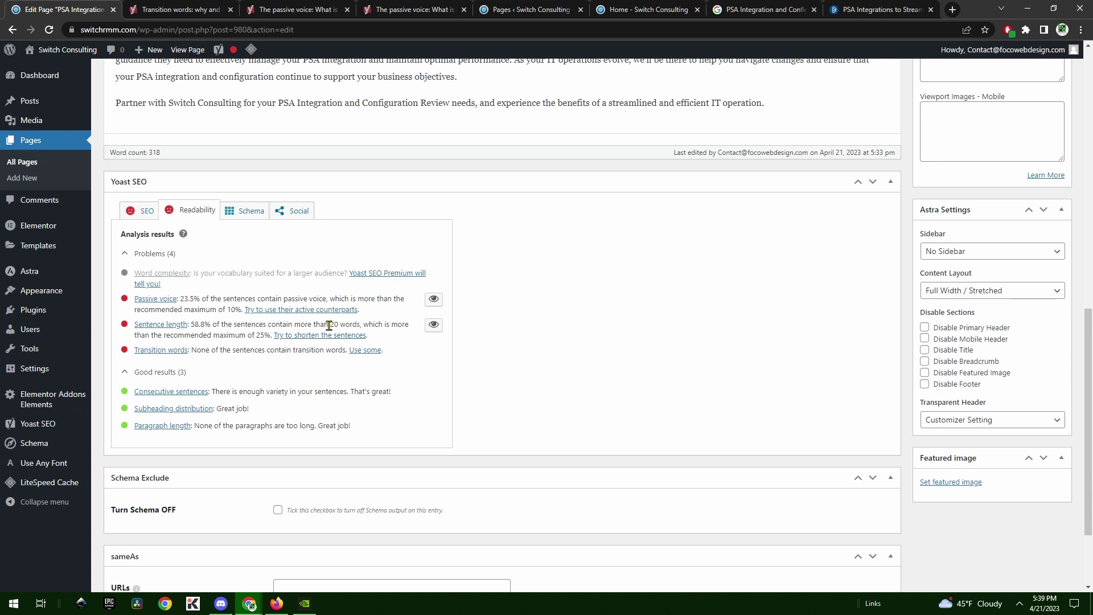
double_click(266, 336)
click(230, 339)
Step: Glance at the Yoast SEO analysis, then go back to the Readability results
click(143, 212)
scroll(237, 271, down, 6)
scroll(273, 342, up, 10)
click(196, 440)
scroll(256, 432, down, 2)
Step: Copy the full rewritten page content from ChatGPT's latest response, heading to end
key(alt+Tab)
click(567, 350)
scroll(505, 317, down, 2)
scroll(542, 294, down, 2)
drag(421, 255, 797, 388)
right_click(572, 165)
right_click(598, 165)
click(614, 177)
key(alt+Tab)
Step: Paste the revised ChatGPT text over the page's existing content in the editor
drag(822, 215, 29, 255)
key(ctrl+v)
scroll(465, 279, up, 4)
scroll(916, 335, down, 12)
scroll(597, 317, up, 2)
click(136, 288)
Step: Select the revised page content in the WordPress editor
scroll(267, 427, down, 4)
scroll(282, 464, down, 3)
scroll(171, 302, up, 5)
scroll(279, 472, down, 2)
scroll(222, 432, up, 2)
scroll(194, 393, down, 6)
scroll(263, 418, up, 15)
scroll(525, 358, up, 2)
drag(834, 418, 114, 377)
Step: Paste the revised text into the AI detector and check it: 100% human, 311 words
click(277, 603)
drag(275, 188, 844, 402)
key(ctrl+v)
scroll(760, 431, up, 5)
scroll(629, 284, down, 4)
click(560, 520)
scroll(856, 500, up, 2)
scroll(670, 394, up, 4)
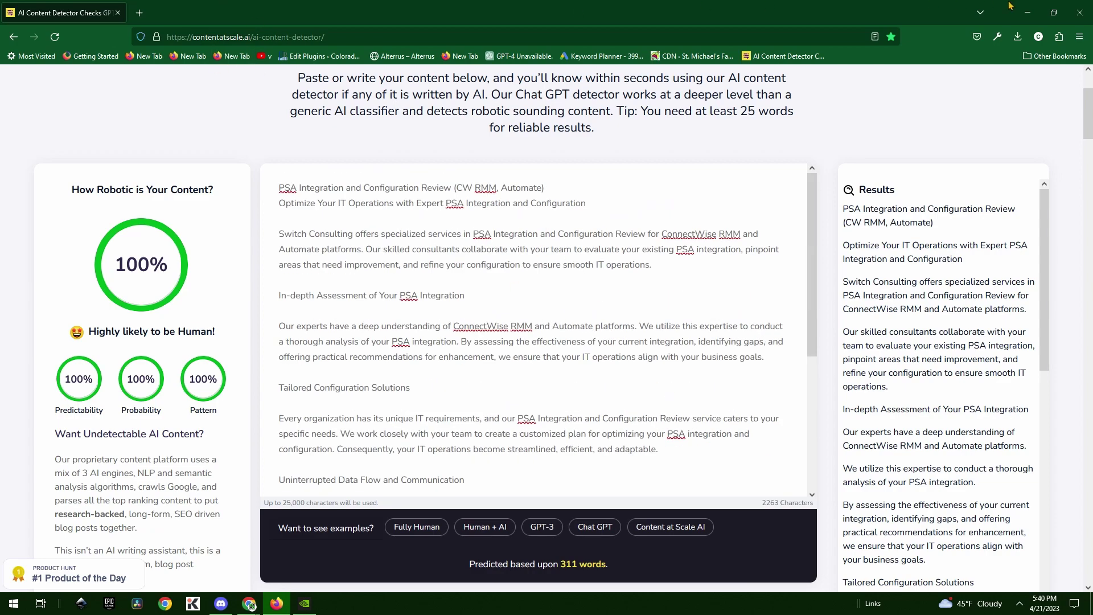
Step: Return to WordPress and show the revised page's readability results
click(1028, 9)
click(541, 405)
scroll(475, 293, down, 20)
scroll(283, 454, down, 2)
scroll(297, 429, up, 8)
click(197, 398)
Step: Scroll through the revised page's readability results, where passive voice now passes
scroll(199, 399, down, 4)
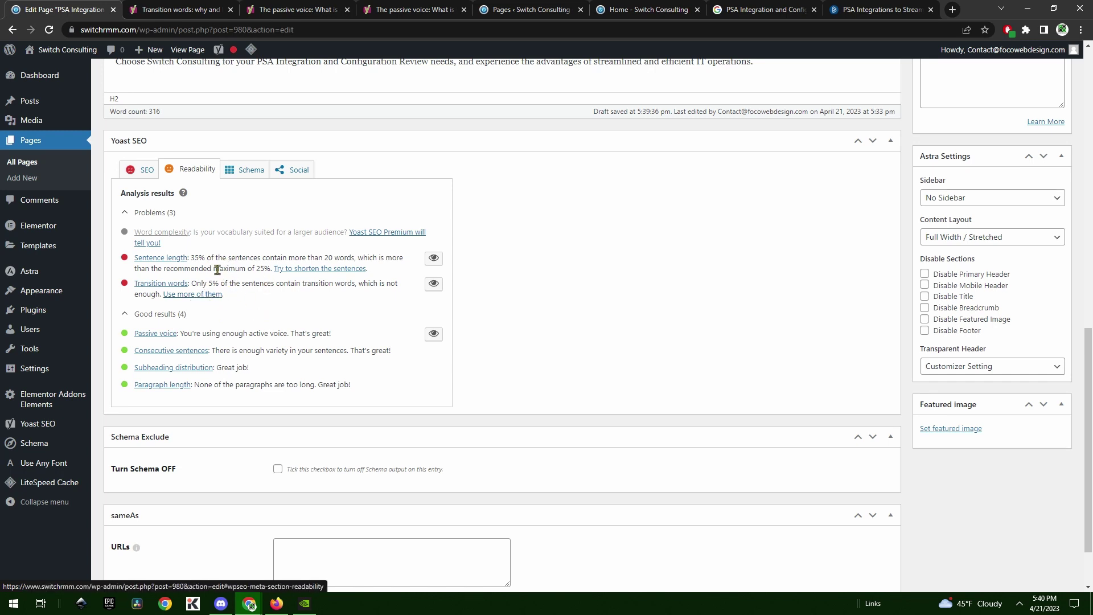